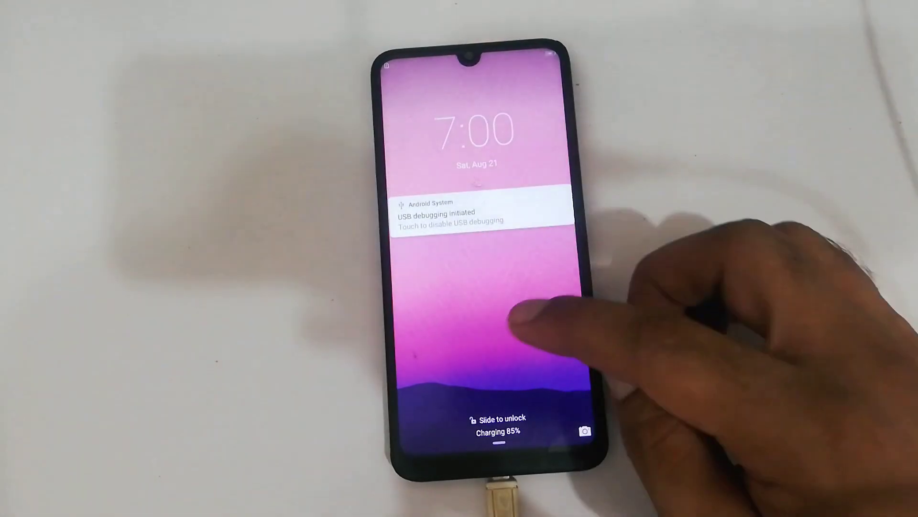
drag(519, 318, 526, 201)
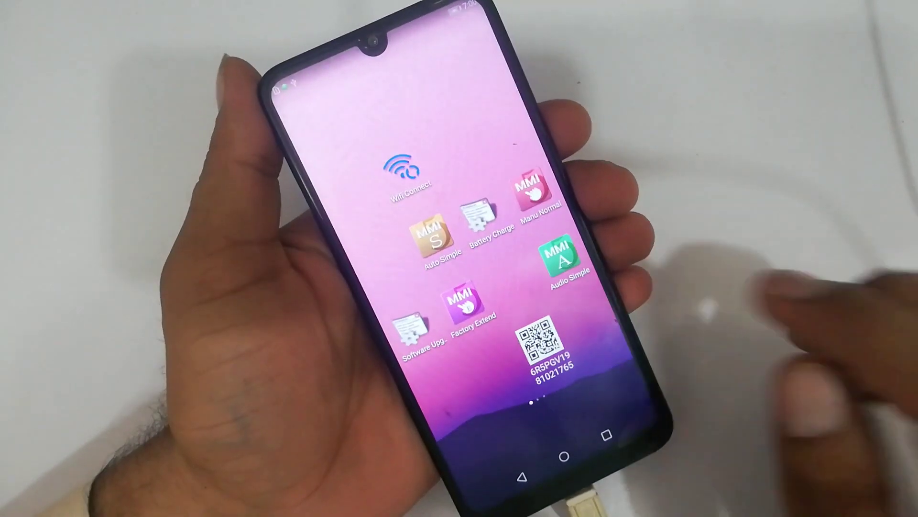
drag(574, 310, 407, 316)
drag(554, 308, 392, 315)
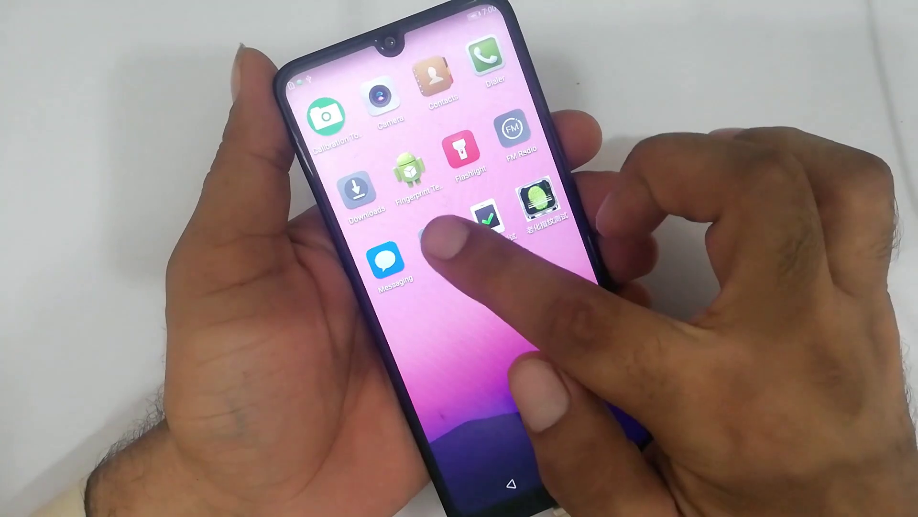
click(433, 239)
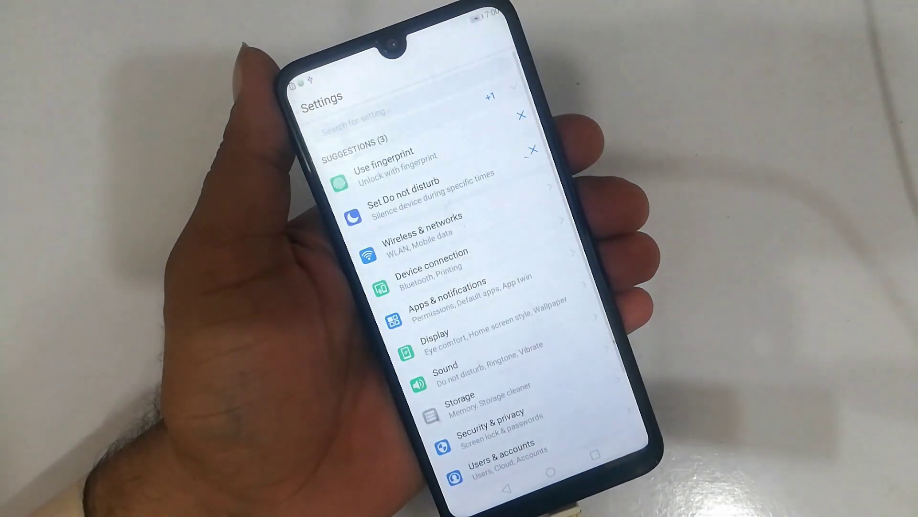
drag(574, 358, 550, 215)
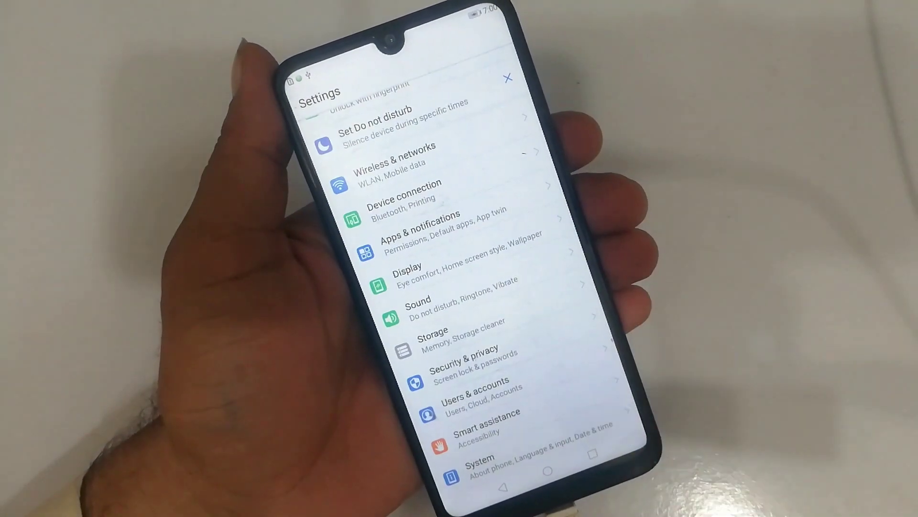
click(478, 461)
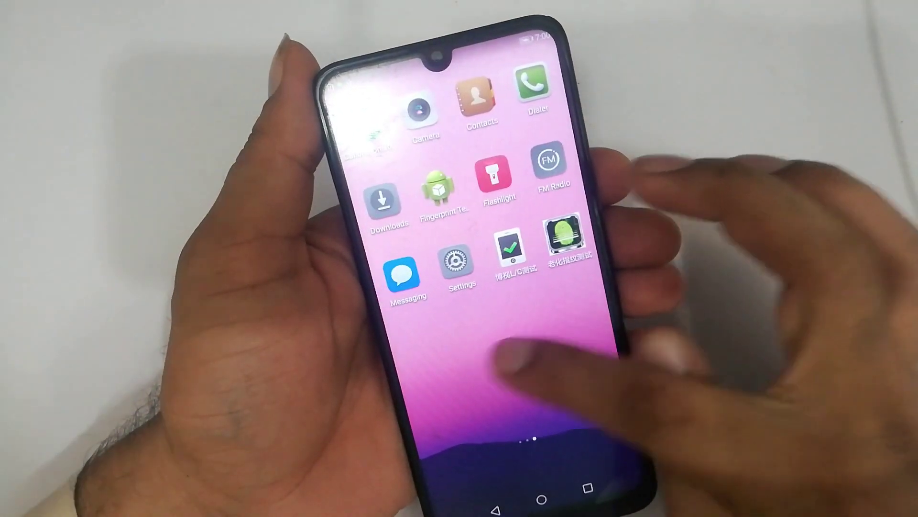
drag(507, 358, 636, 335)
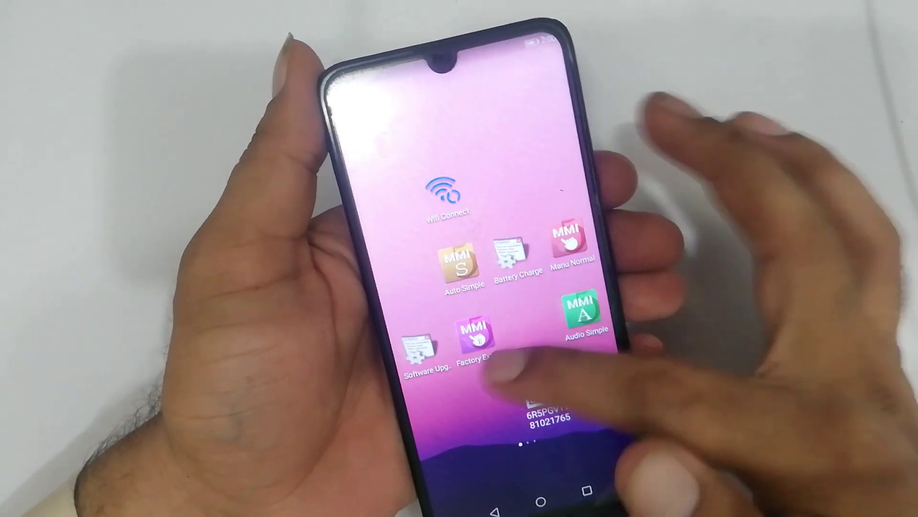
drag(588, 359, 526, 356)
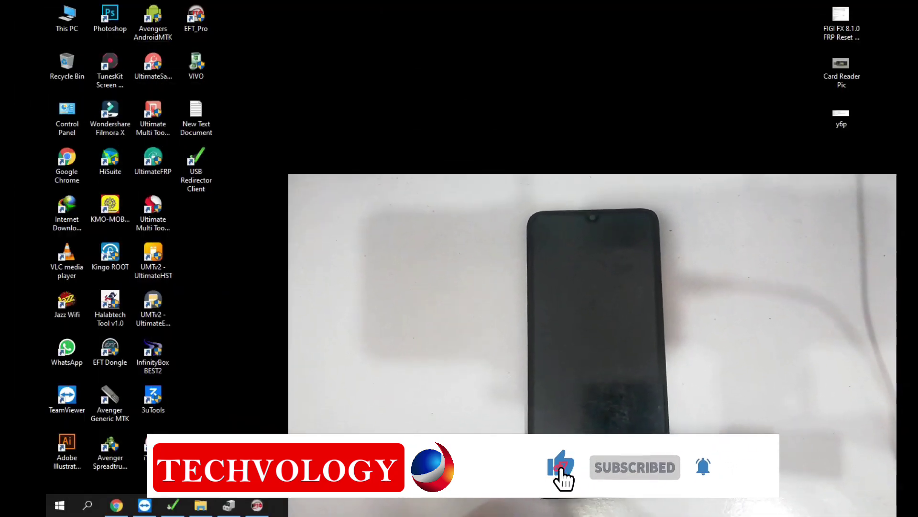
- Launch EFT Pro from the desktop and restore its window to a smaller size
double_click(194, 18)
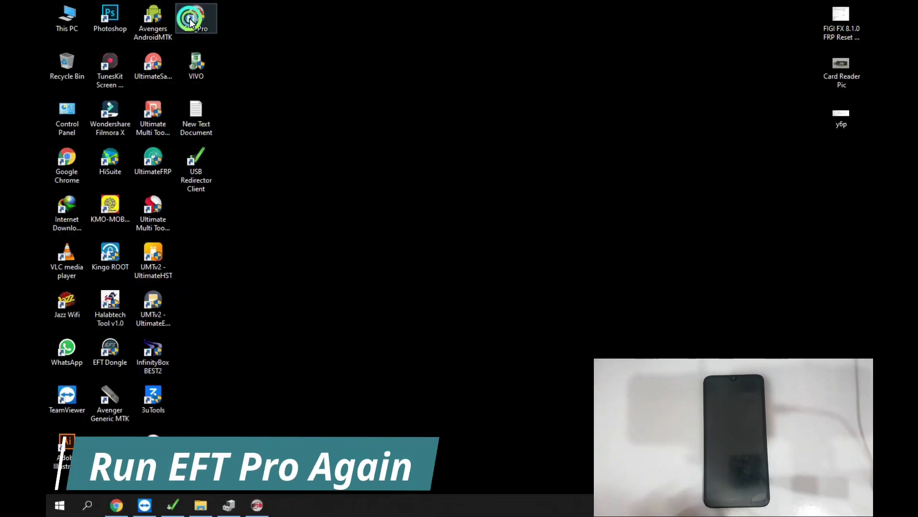
click(376, 337)
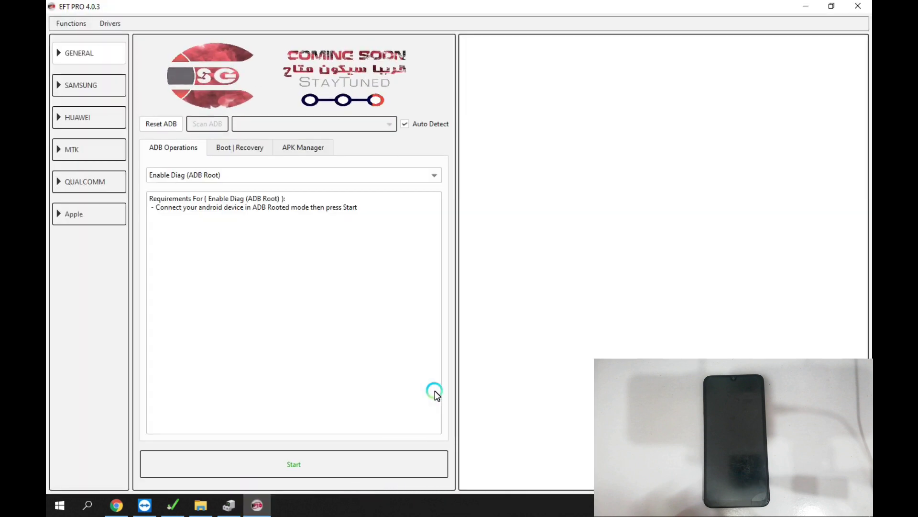
click(835, 6)
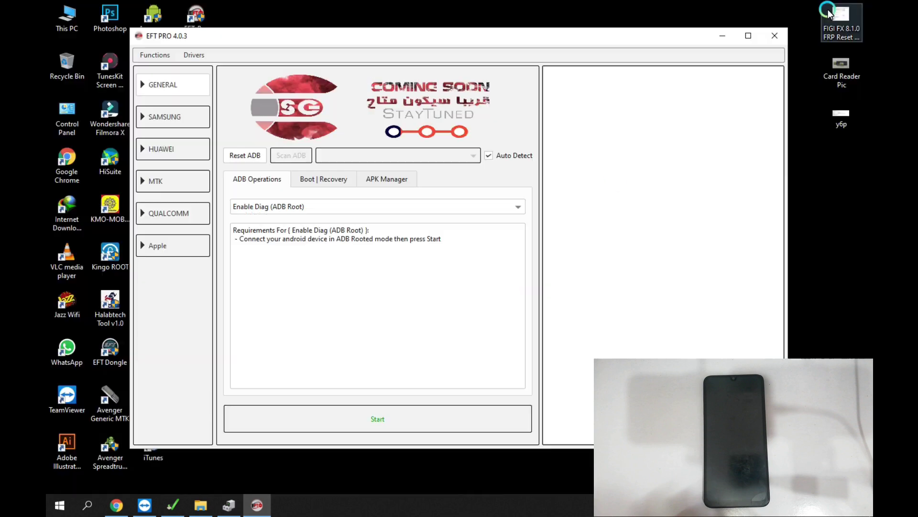
- Set up the Huawei UnBrick Device (EDL) operation with DUB-LX1 as the device model
click(160, 152)
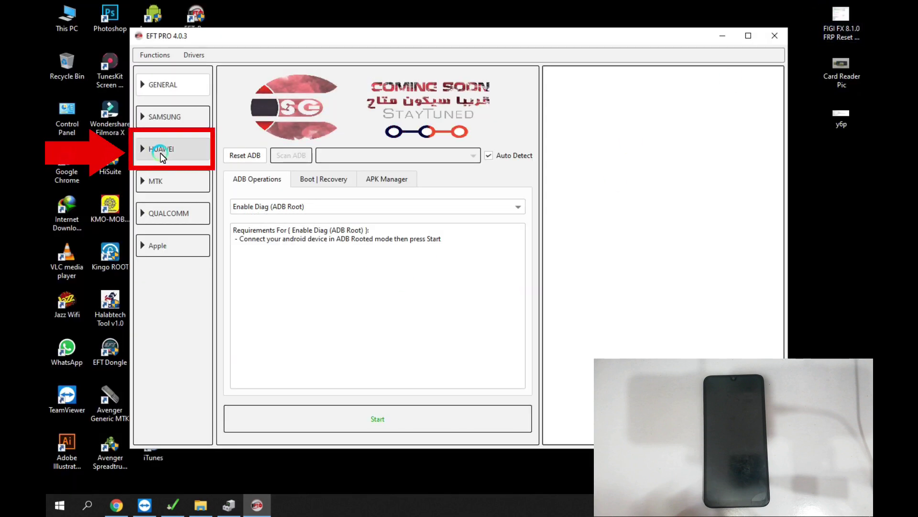
click(311, 179)
click(311, 179)
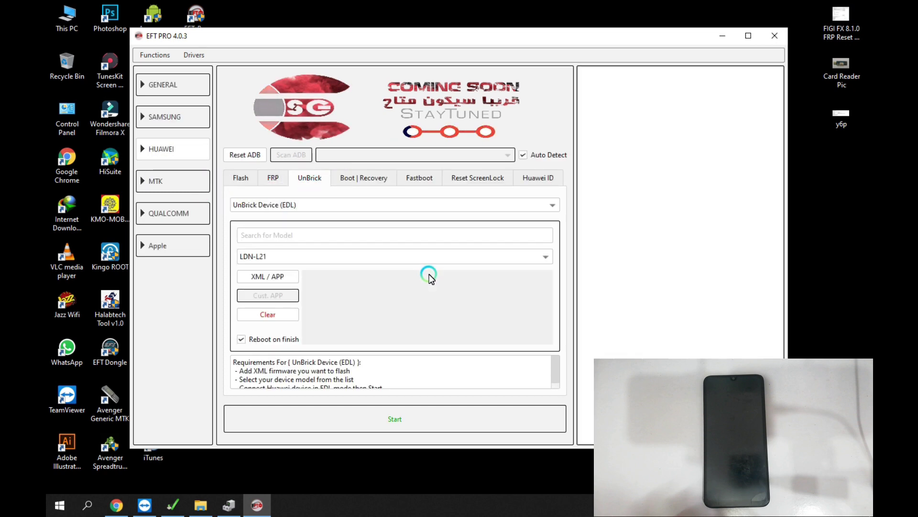
click(392, 257)
click(395, 277)
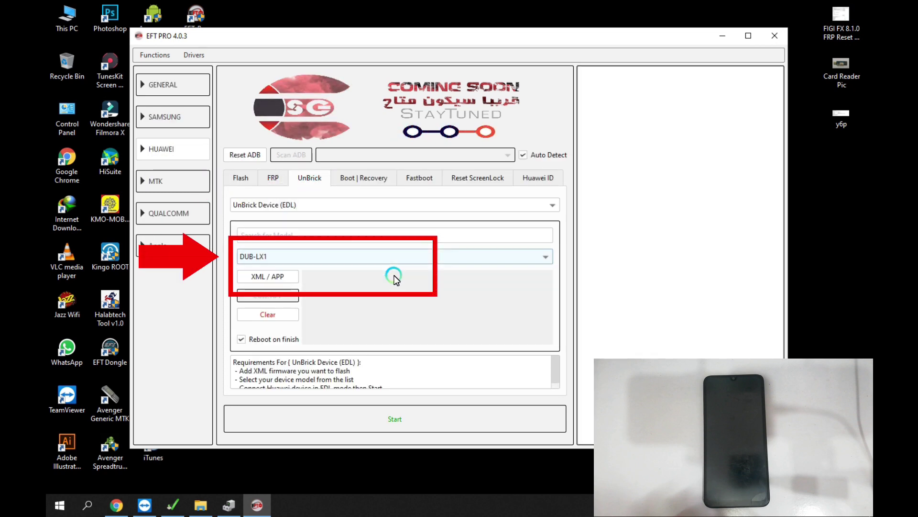
- Switch to File Explorer and extract the DUB-LX1 8.2.0.162 firmware archive in the DUB-LX1 folder into its own folder
click(199, 508)
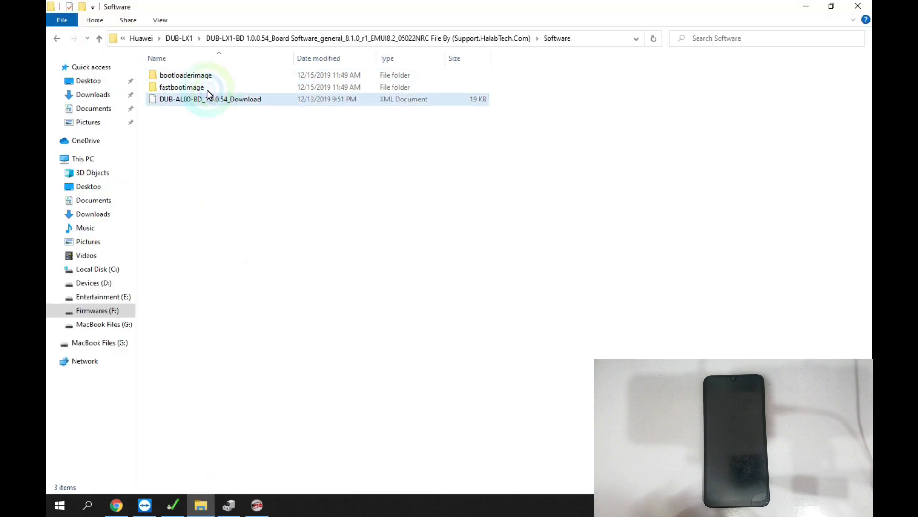
click(97, 38)
click(97, 38)
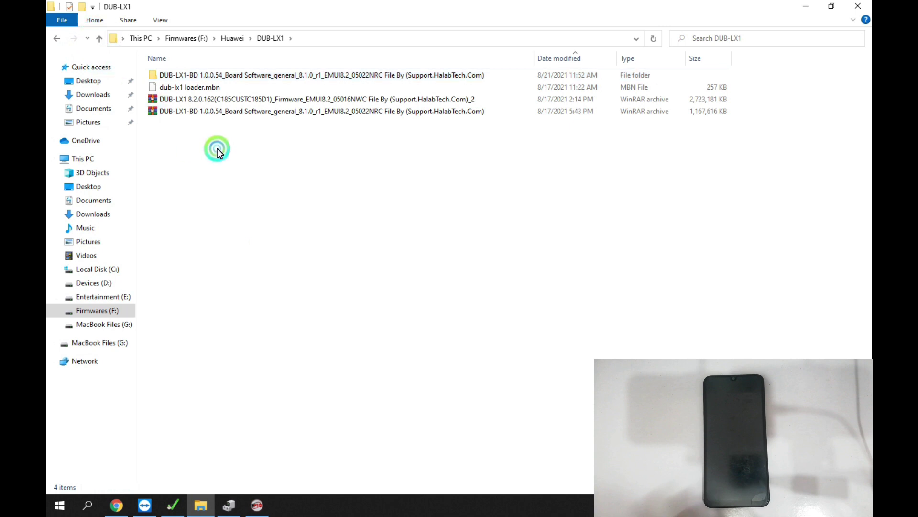
click(242, 113)
click(241, 99)
click(189, 100)
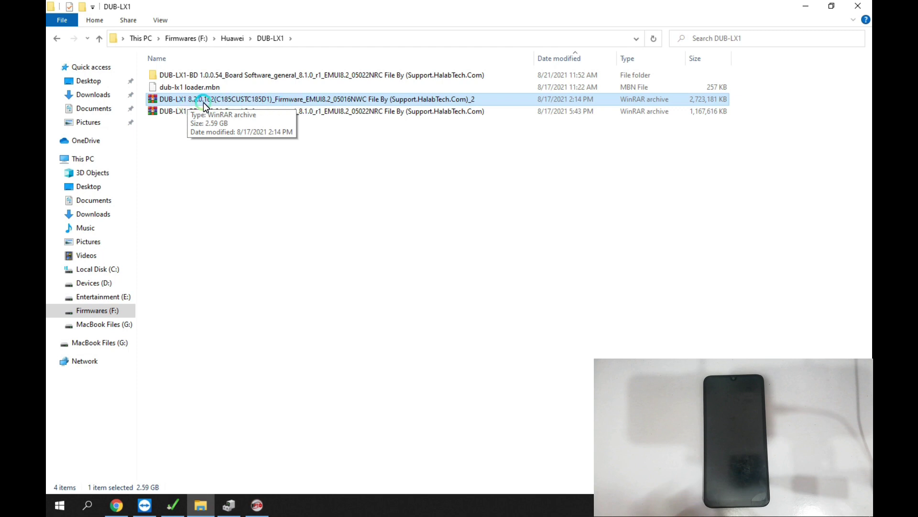
right_click(269, 99)
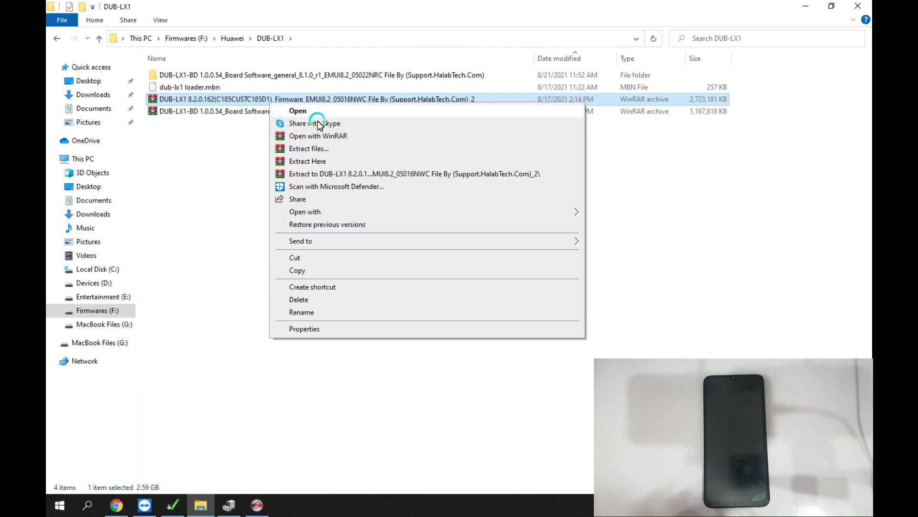
click(323, 175)
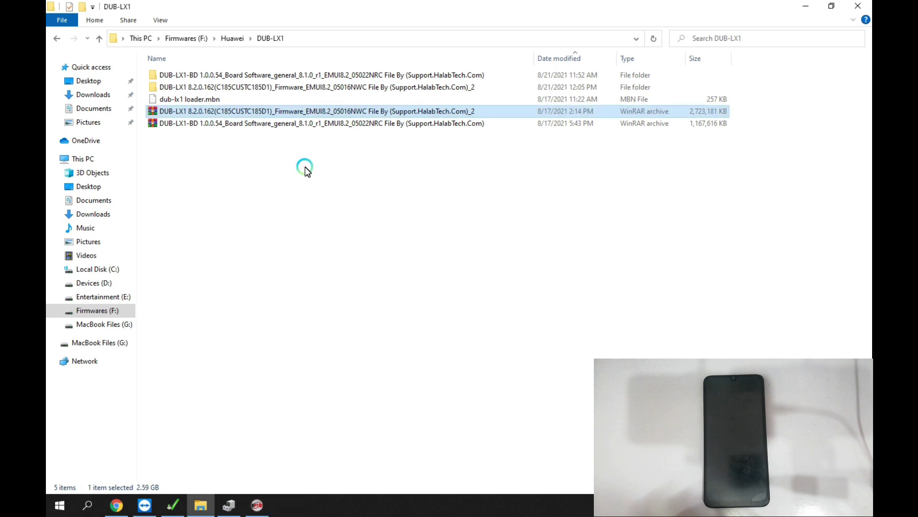
- Extract the update_sd archive in the unpacked firmware's Software\dload folder into its own folder and check its contents
double_click(239, 88)
double_click(177, 87)
double_click(175, 78)
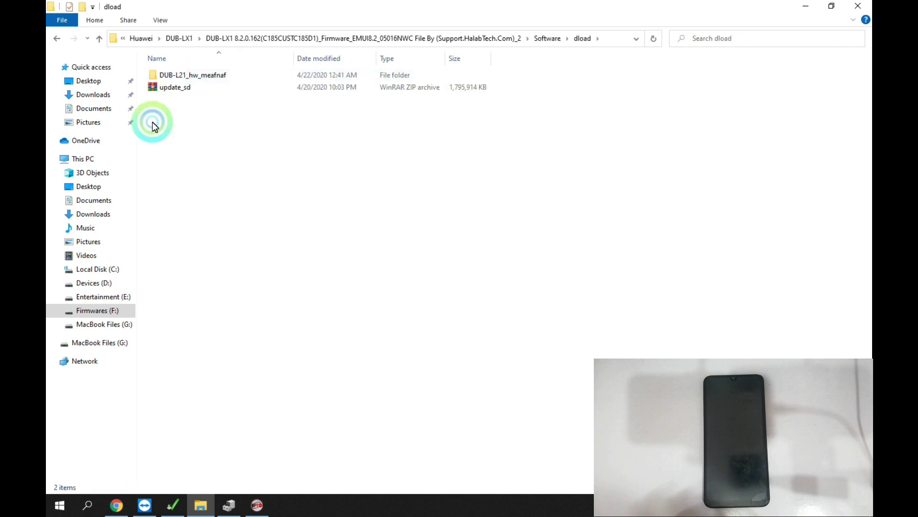
double_click(183, 75)
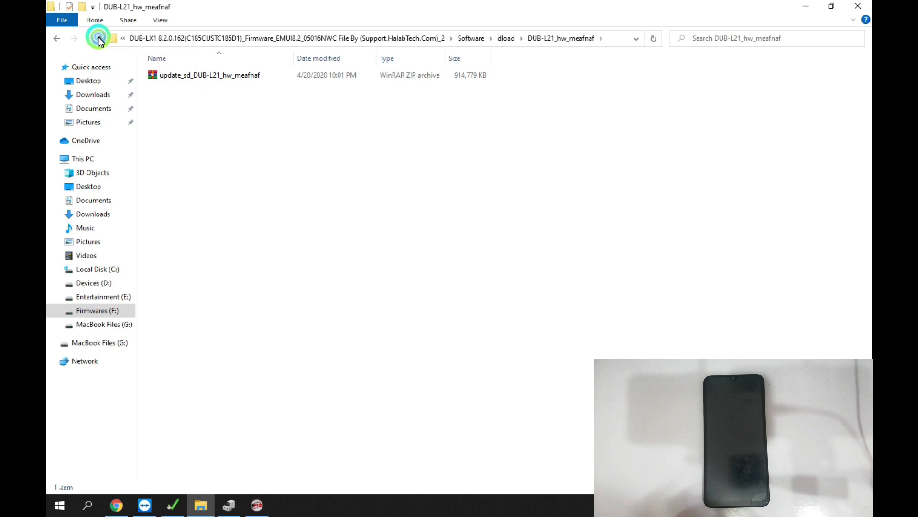
click(99, 38)
click(177, 88)
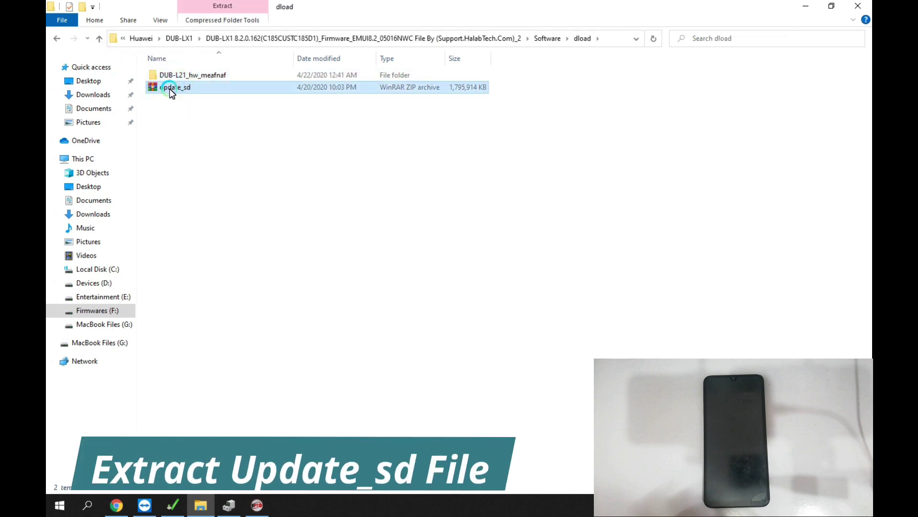
right_click(171, 90)
click(221, 163)
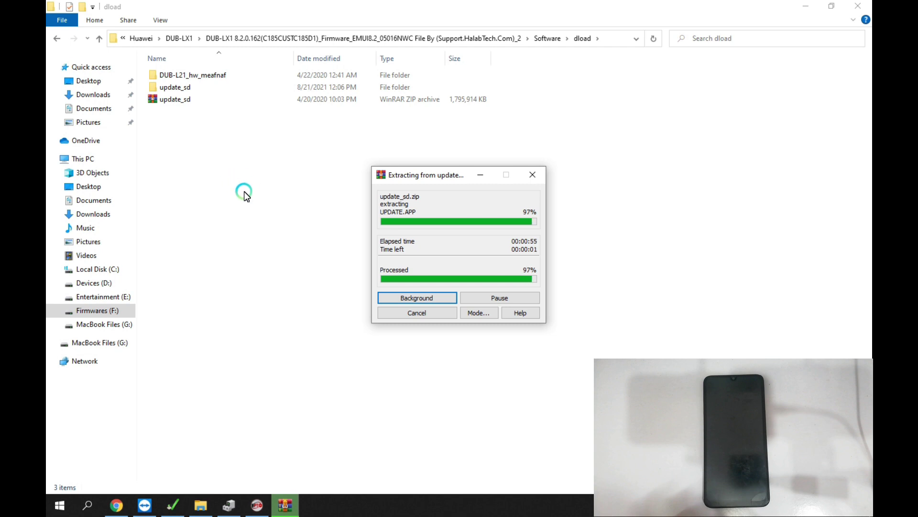
double_click(177, 88)
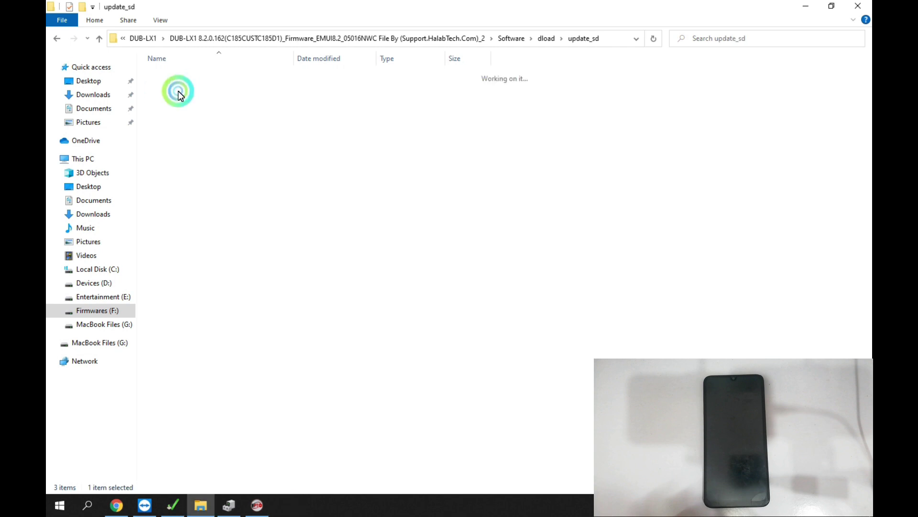
click(217, 127)
click(109, 47)
click(94, 38)
- Extract the update_sd_DUB-L21_hw_meafnaf archive in the DUB-L21_hw_meafnaf folder into its own folder and locate the .app file inside
double_click(174, 77)
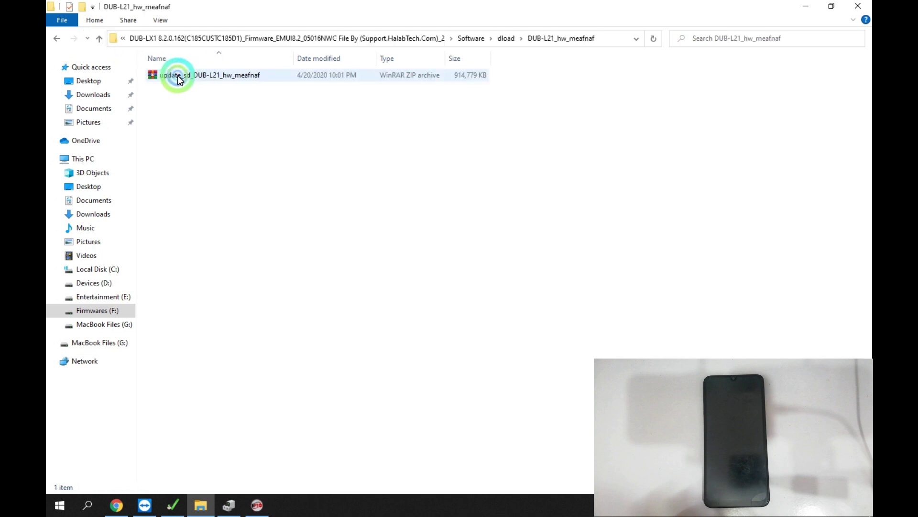
click(176, 75)
right_click(176, 75)
click(226, 145)
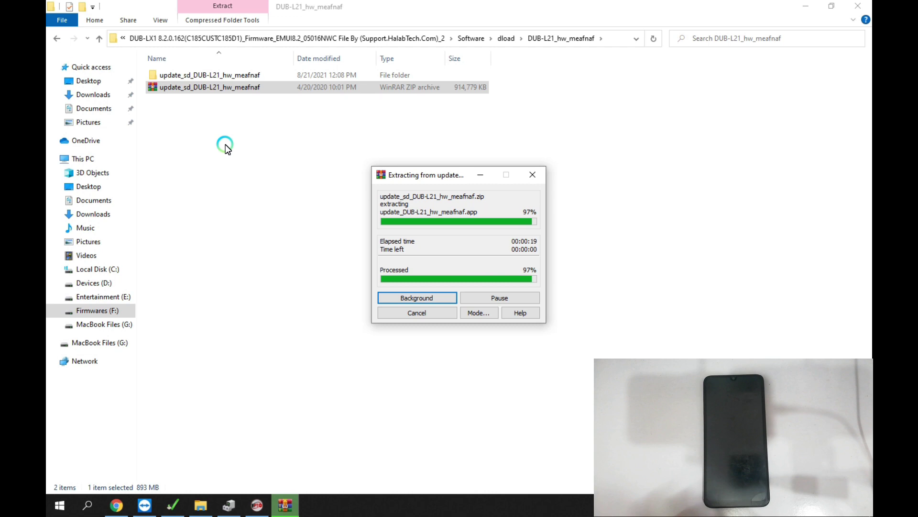
double_click(223, 77)
click(196, 123)
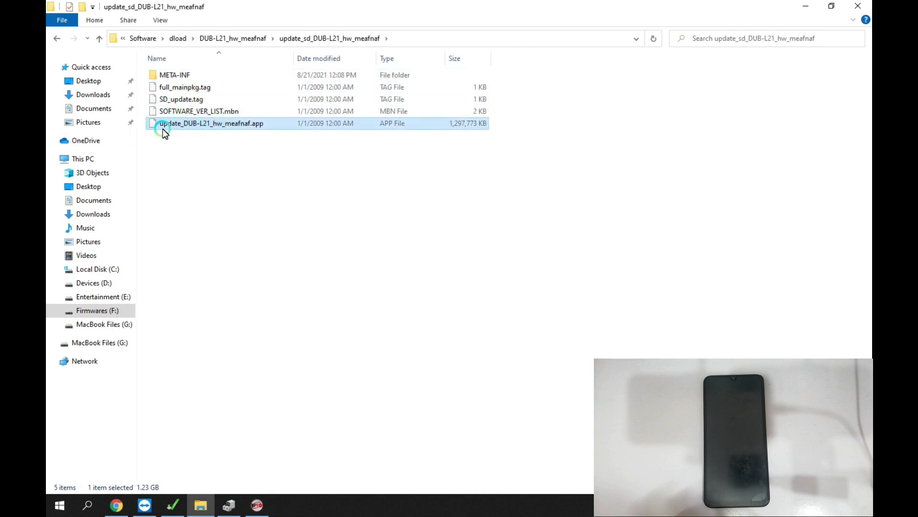
click(138, 76)
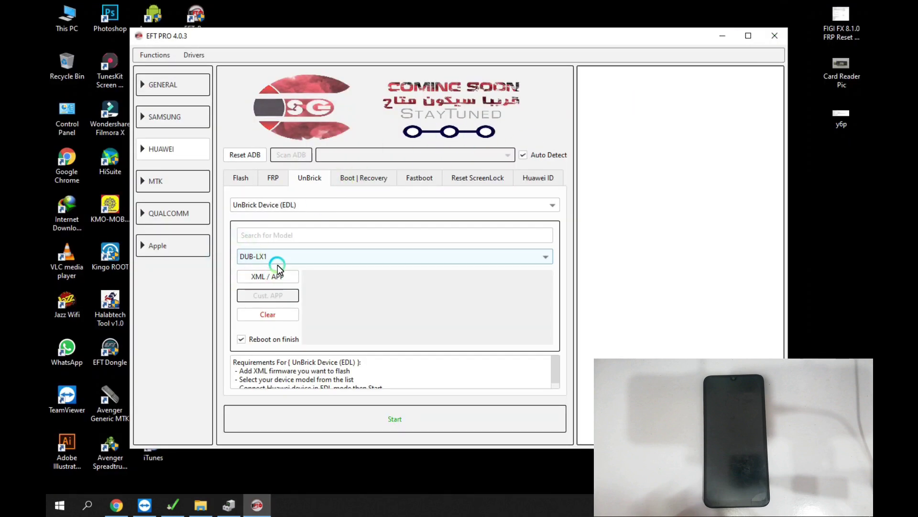
- Return to EFT Pro, choose the DUB-LX1 model again, and browse for the XML/APP firmware up to the Huawei\DUB-LX1 folder
click(278, 258)
click(390, 274)
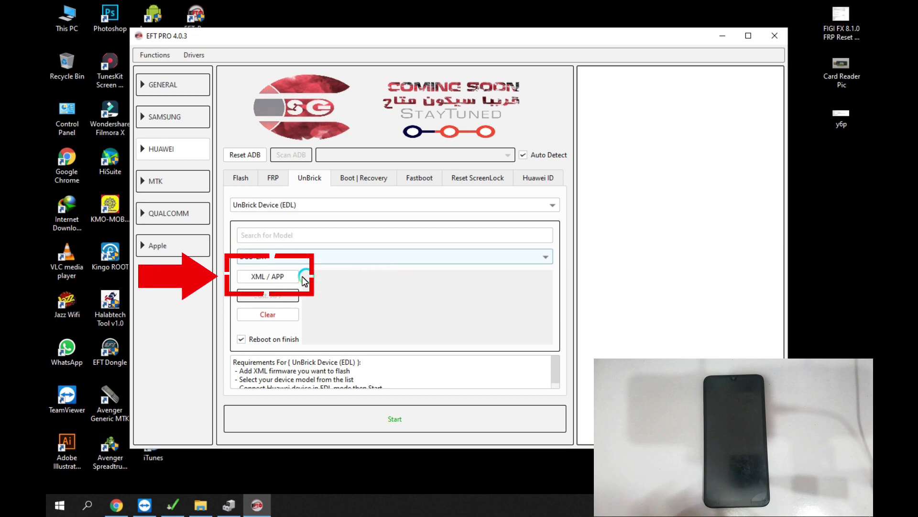
click(287, 276)
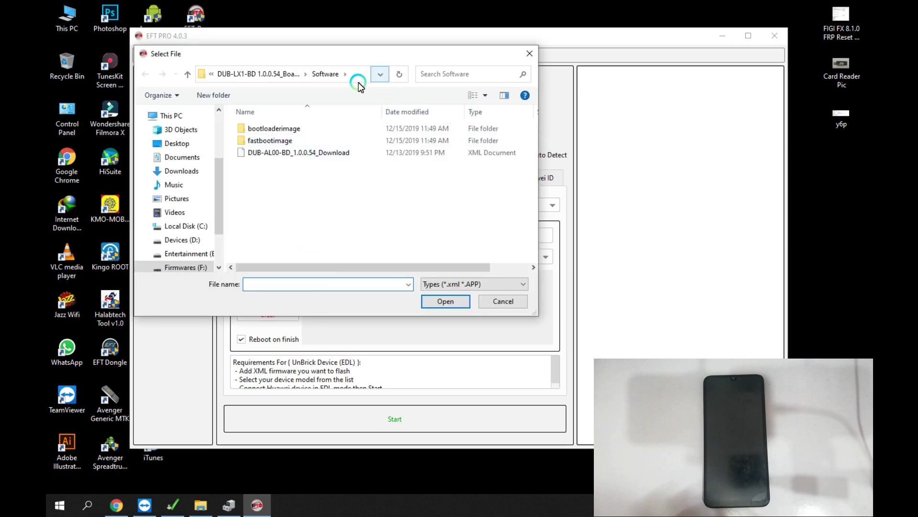
click(191, 78)
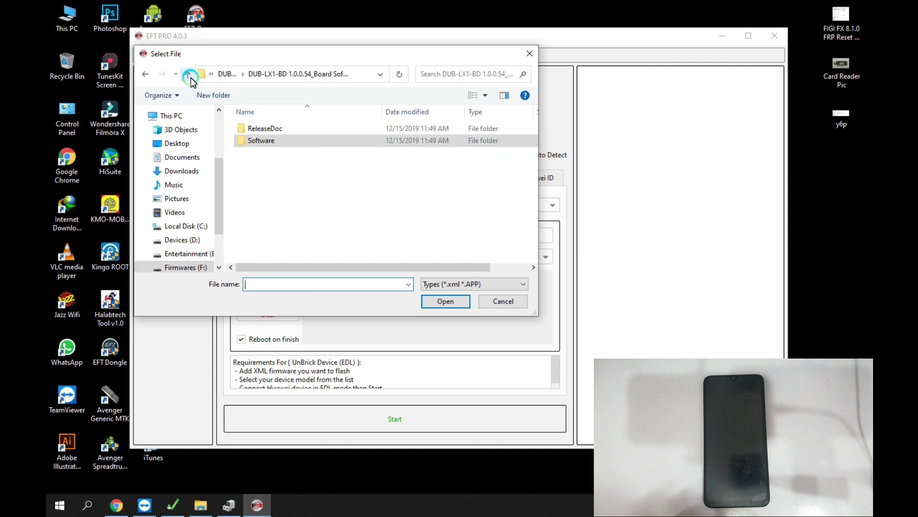
click(191, 77)
- Load UPDATE.APP from the DUB-LX1 8.2.0.162 firmware's Software\dload\update_sd folder as the XML/APP firmware
click(326, 130)
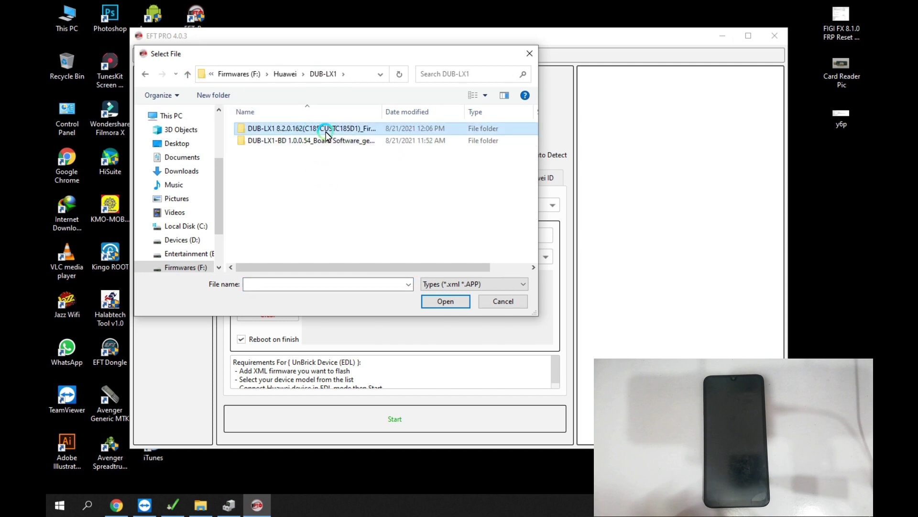
click(381, 112)
drag(386, 115, 498, 115)
click(418, 130)
click(427, 129)
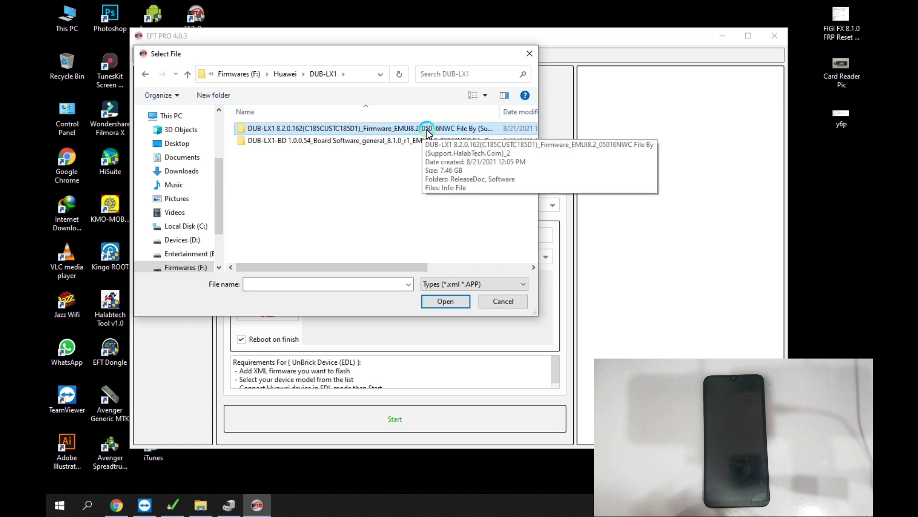
double_click(306, 130)
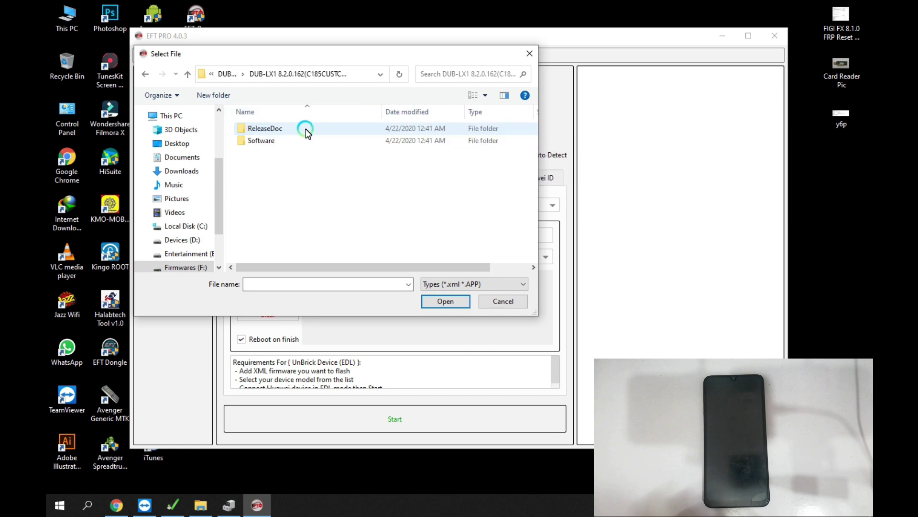
double_click(260, 140)
double_click(258, 131)
click(271, 141)
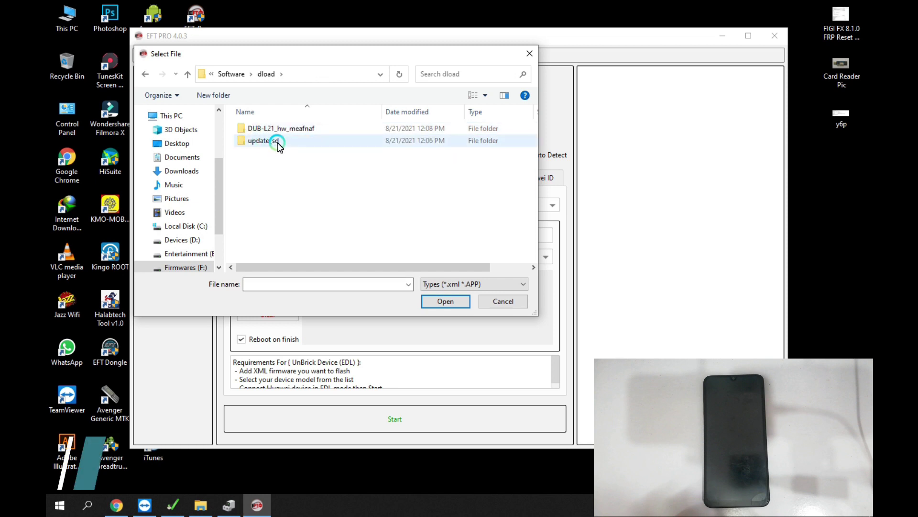
double_click(272, 141)
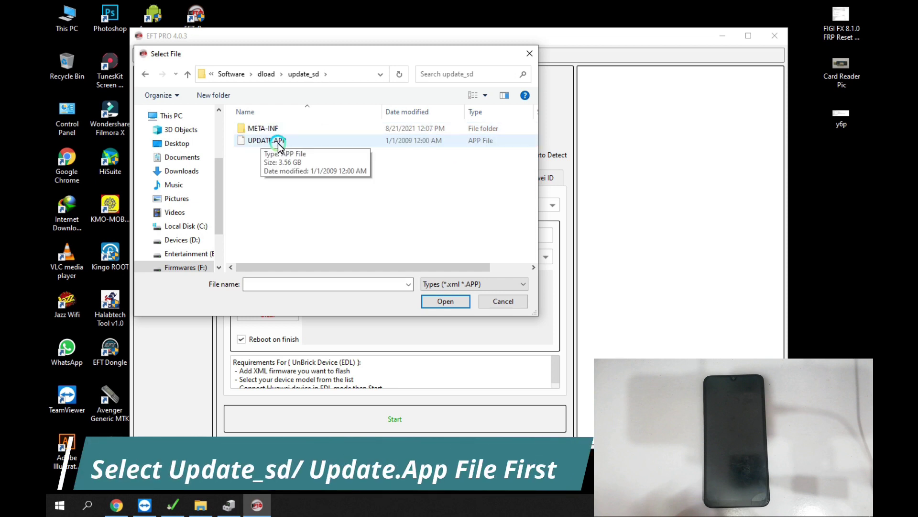
double_click(279, 141)
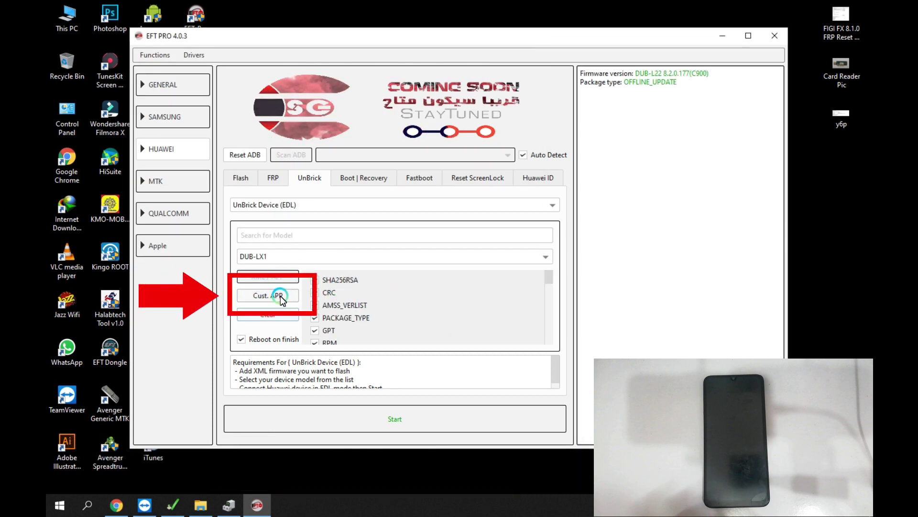
- Start choosing the custom APP file and browse to the DUB-LX1 8.2.0.162 firmware's Software\dload folder
click(259, 297)
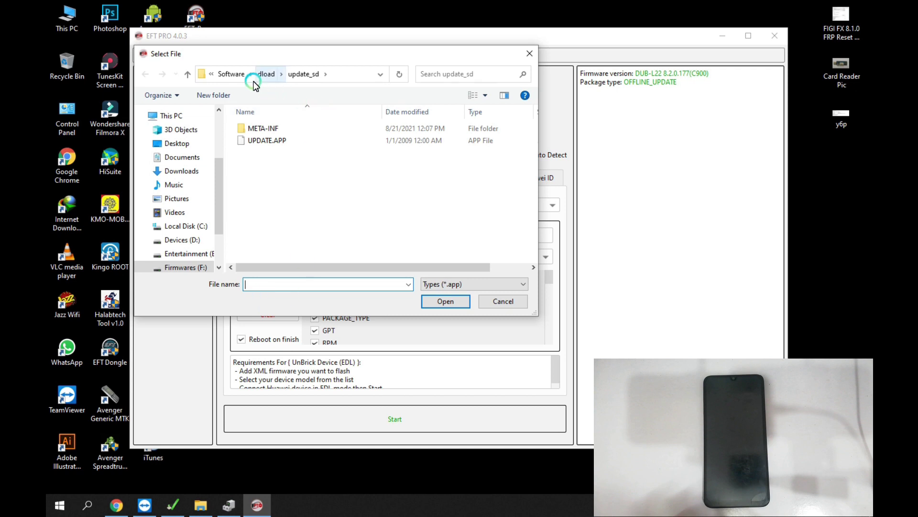
click(188, 75)
click(188, 74)
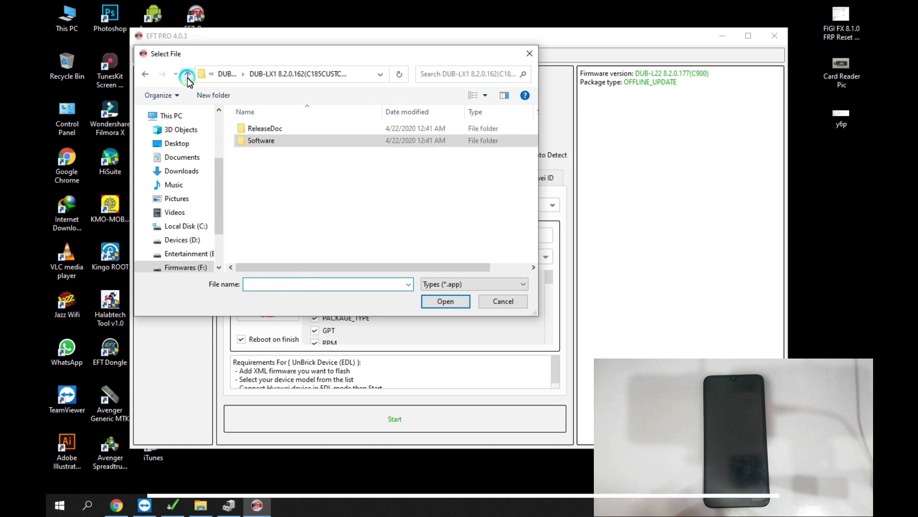
click(187, 74)
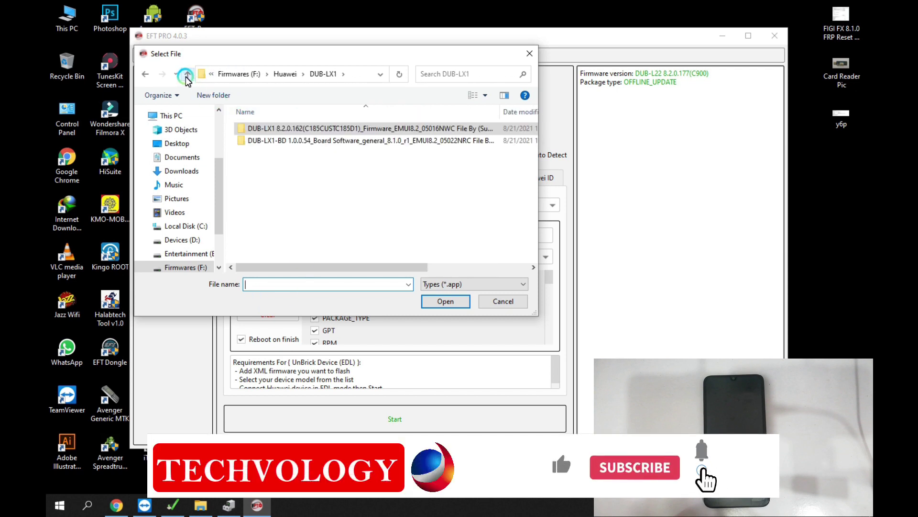
double_click(292, 129)
double_click(268, 140)
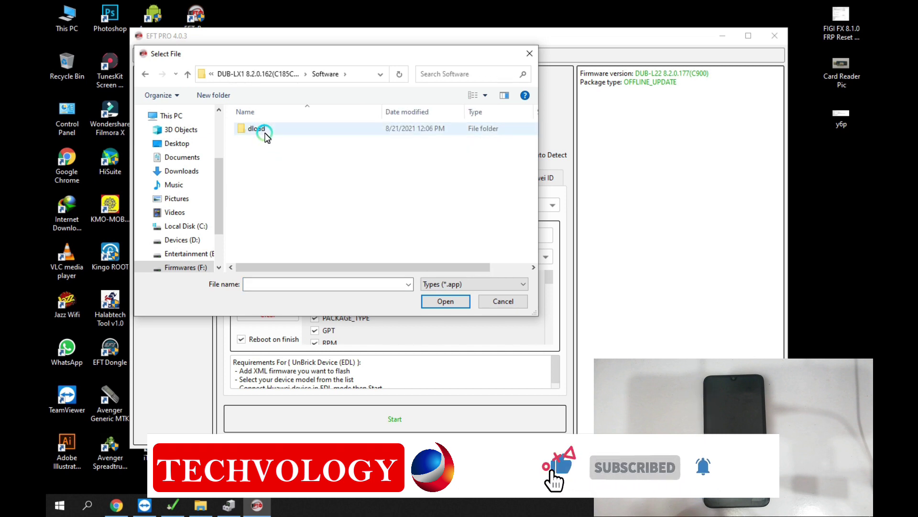
double_click(256, 128)
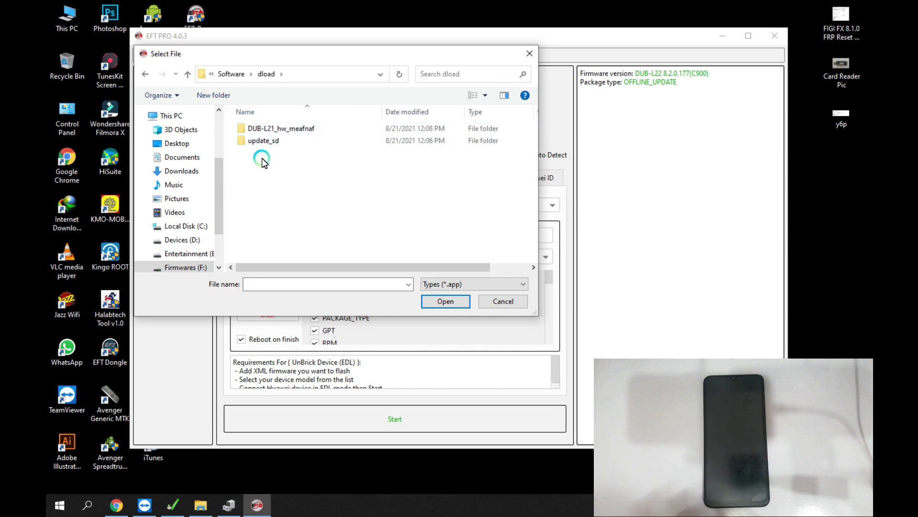
- Load update_DUB-L21_hw_meafnaf.app from the update_sd_DUB-L21_hw_meafnaf folder inside DUB-L21_hw_meafnaf as the custom APP file
double_click(263, 140)
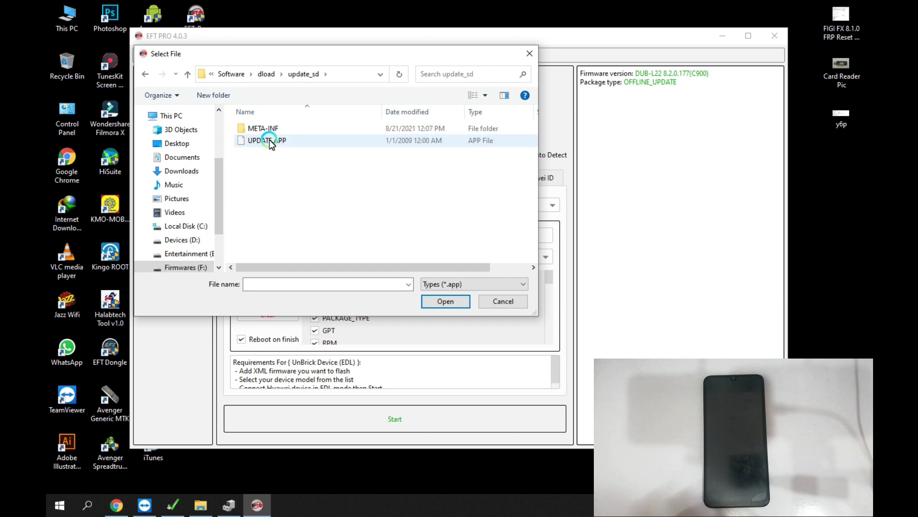
click(187, 74)
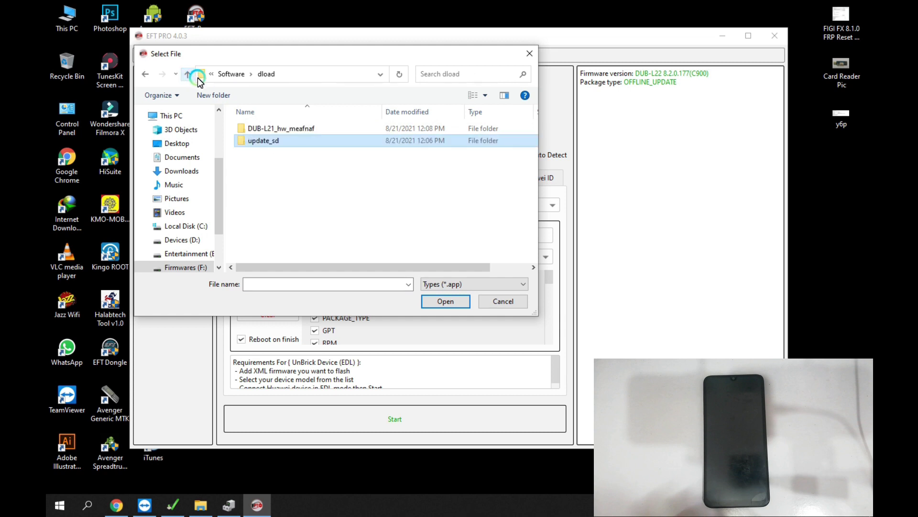
click(266, 128)
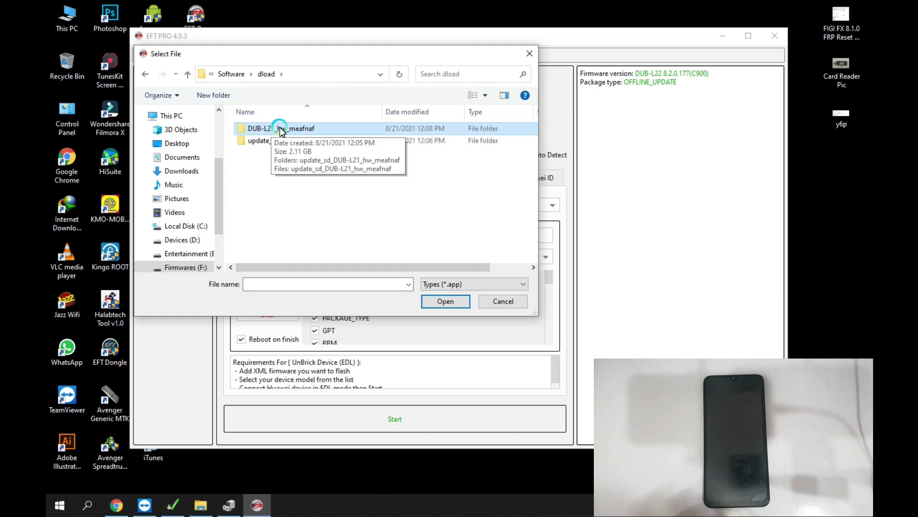
double_click(292, 128)
double_click(280, 128)
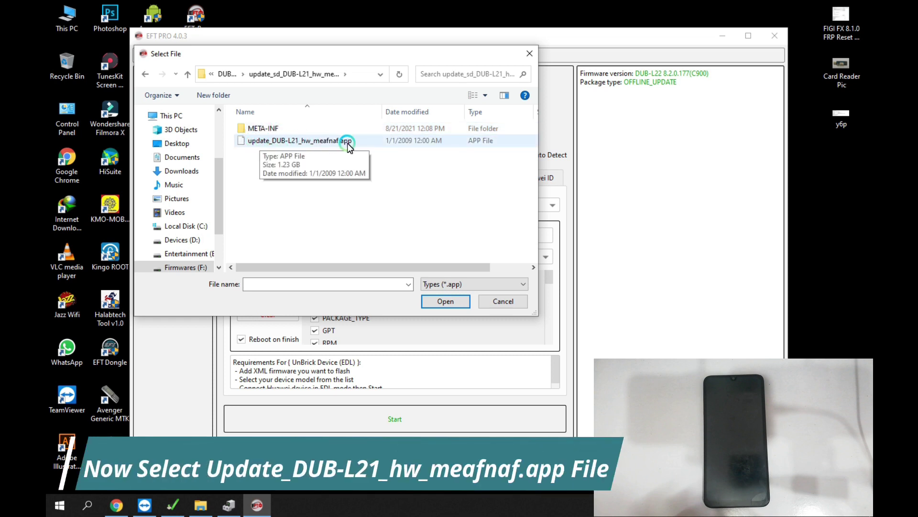
click(263, 143)
double_click(286, 142)
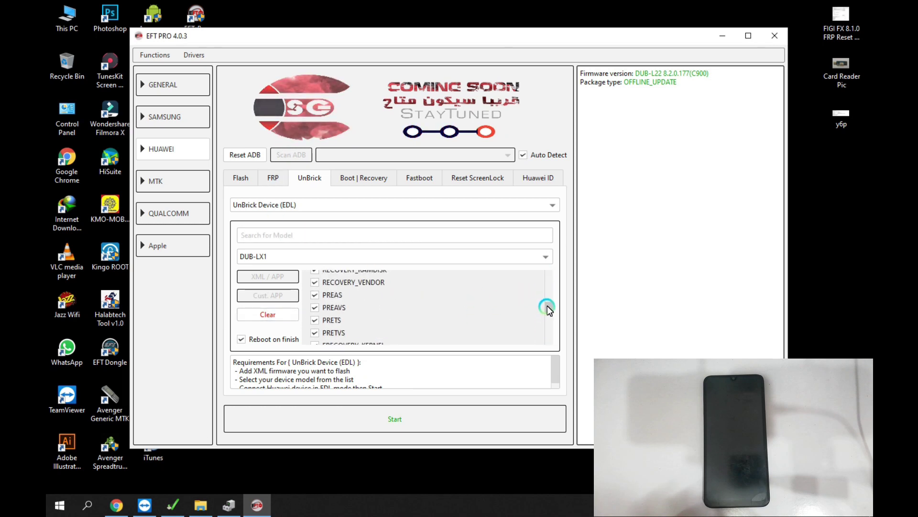
- Switch to Device Manager, check the COM ports for the phone's Qualcomm HS-USB QDLoader 9008 connection, and return to EFT Pro
click(232, 504)
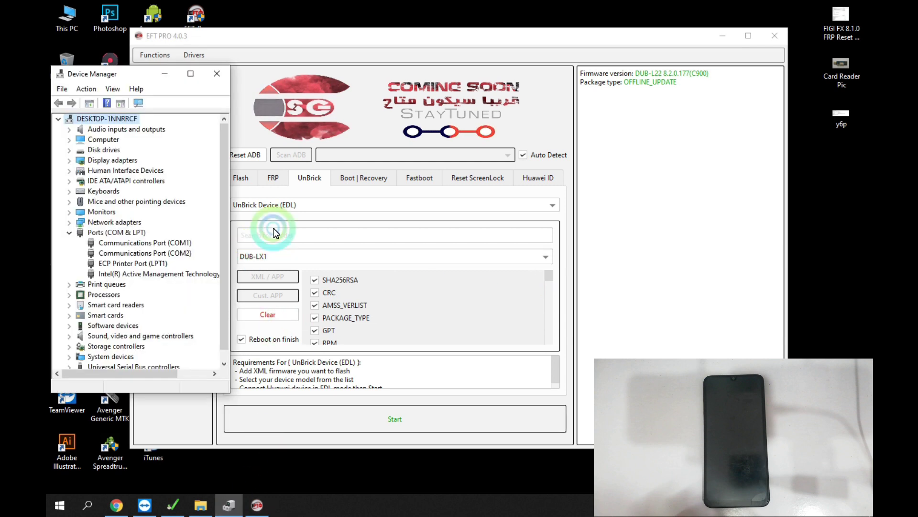
click(418, 36)
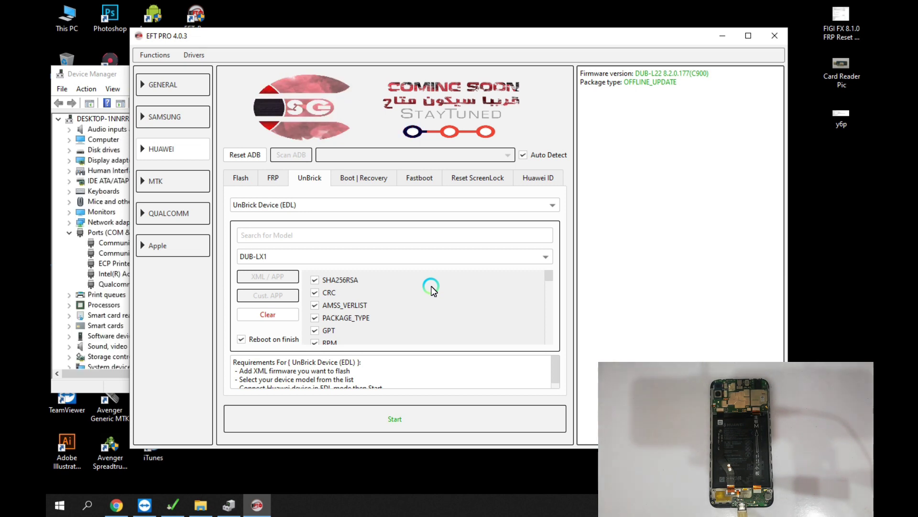
click(117, 283)
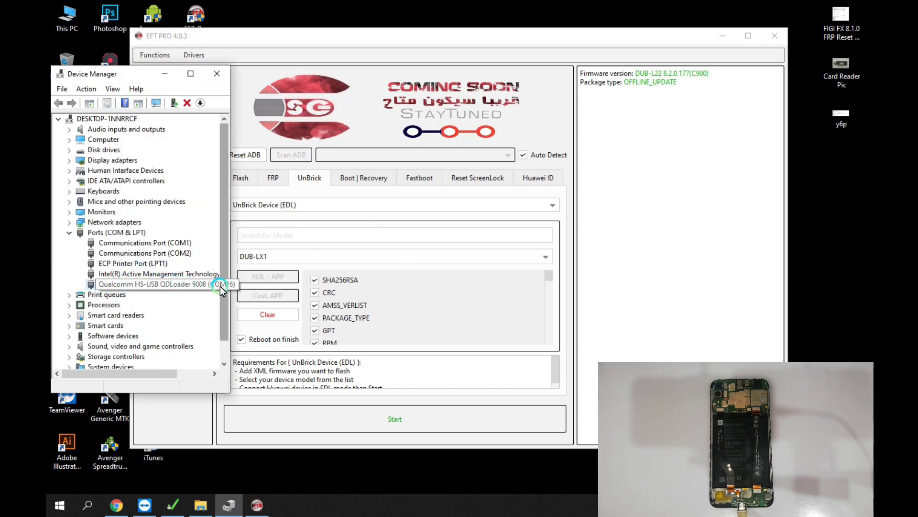
click(596, 230)
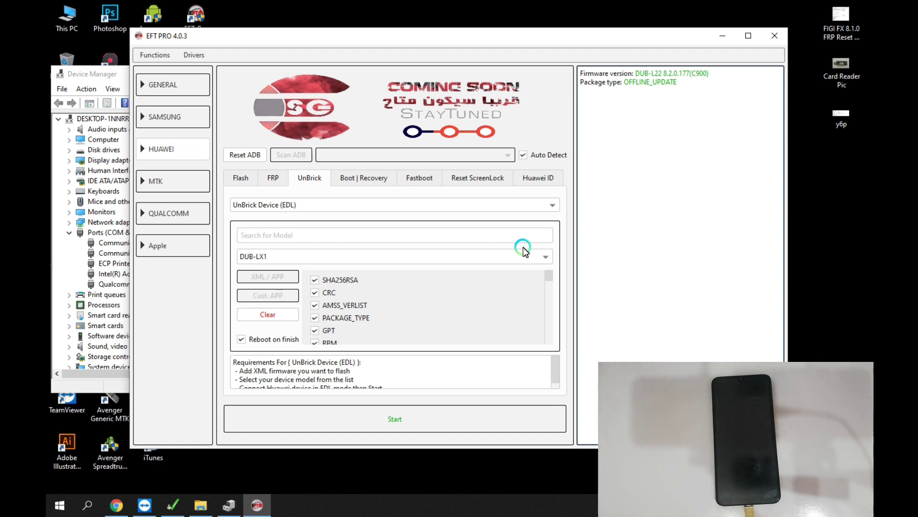
- Start the UnBrick (EDL) flash of the DUB-LX1 and dismiss the card-disconnected warnings while it runs
click(405, 419)
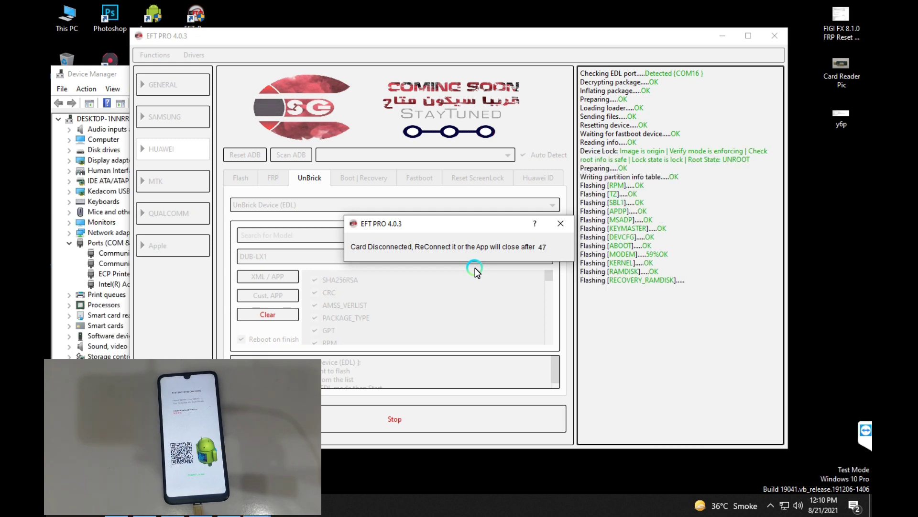
click(560, 227)
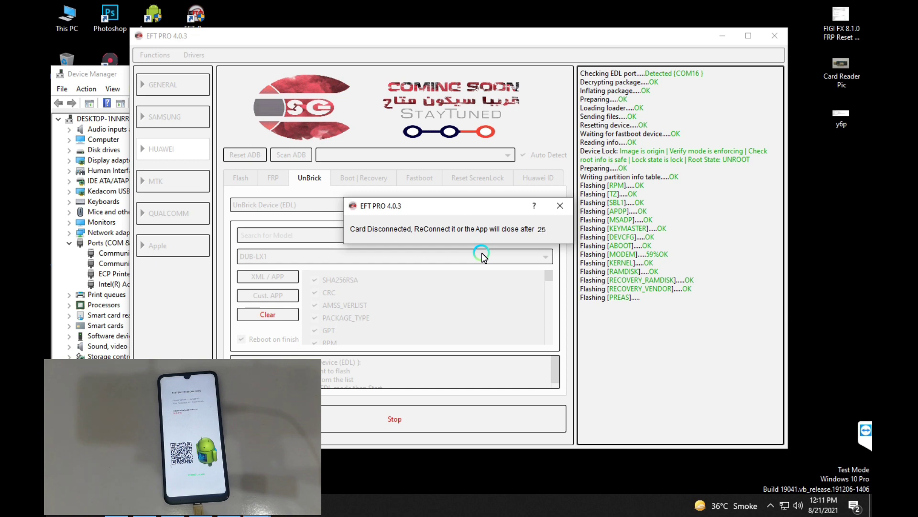
click(560, 206)
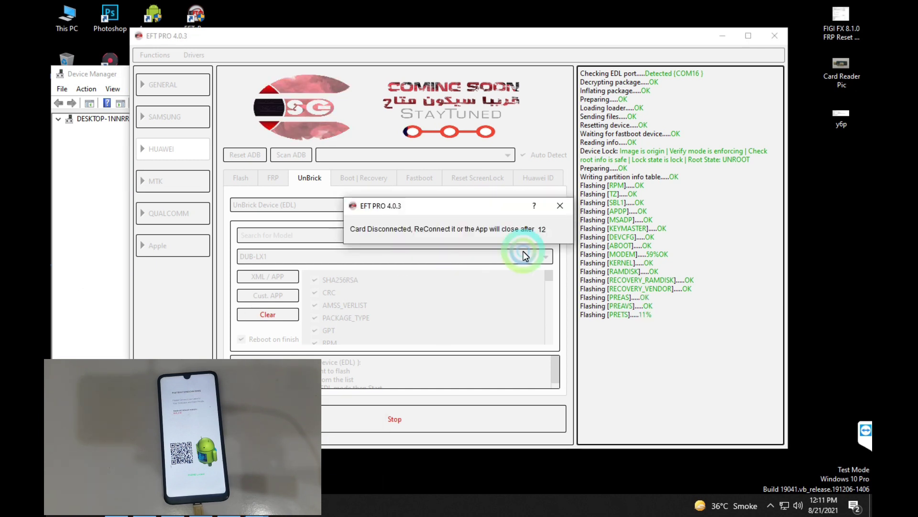
click(559, 206)
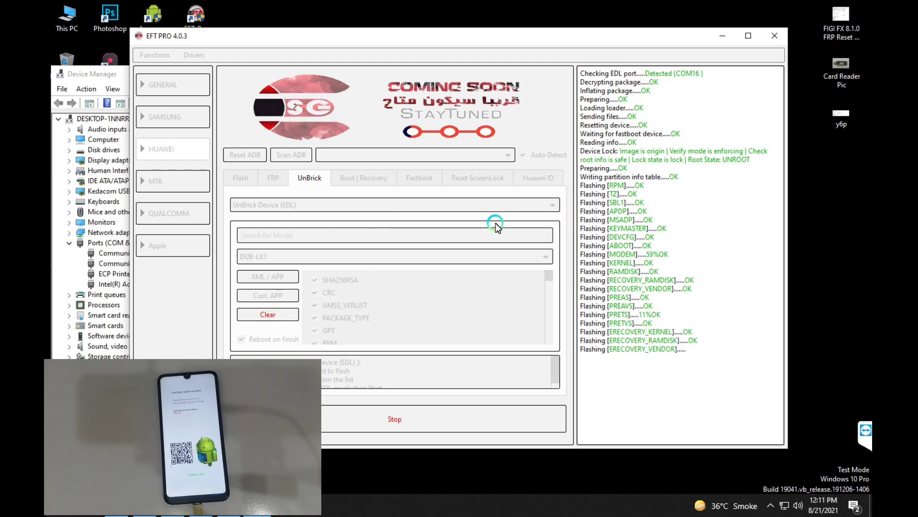
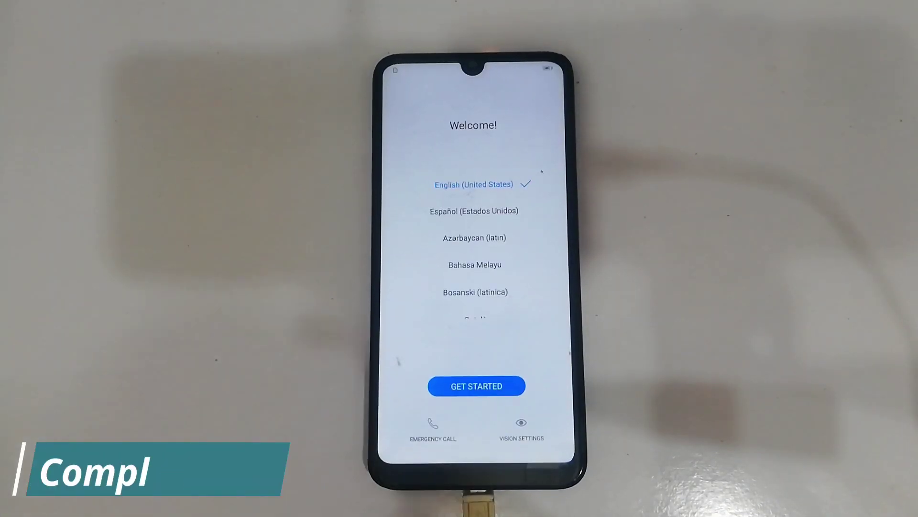
click(502, 385)
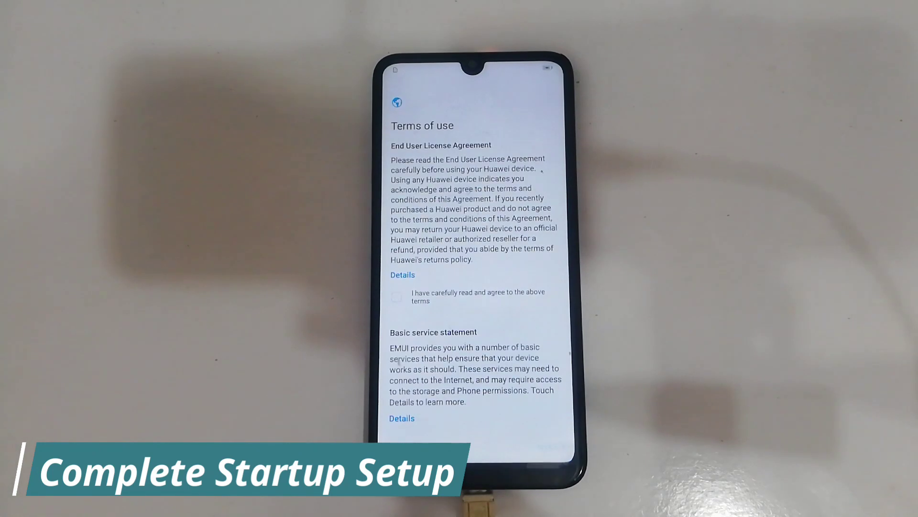
click(394, 295)
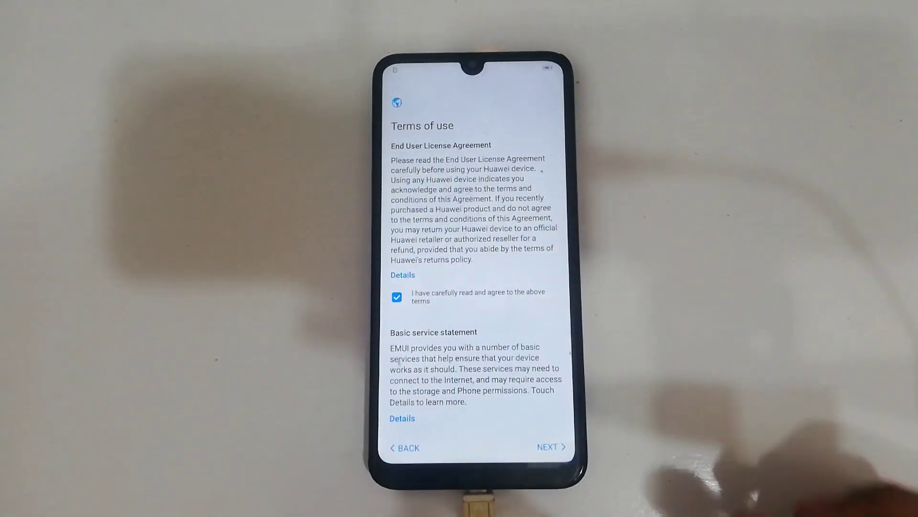